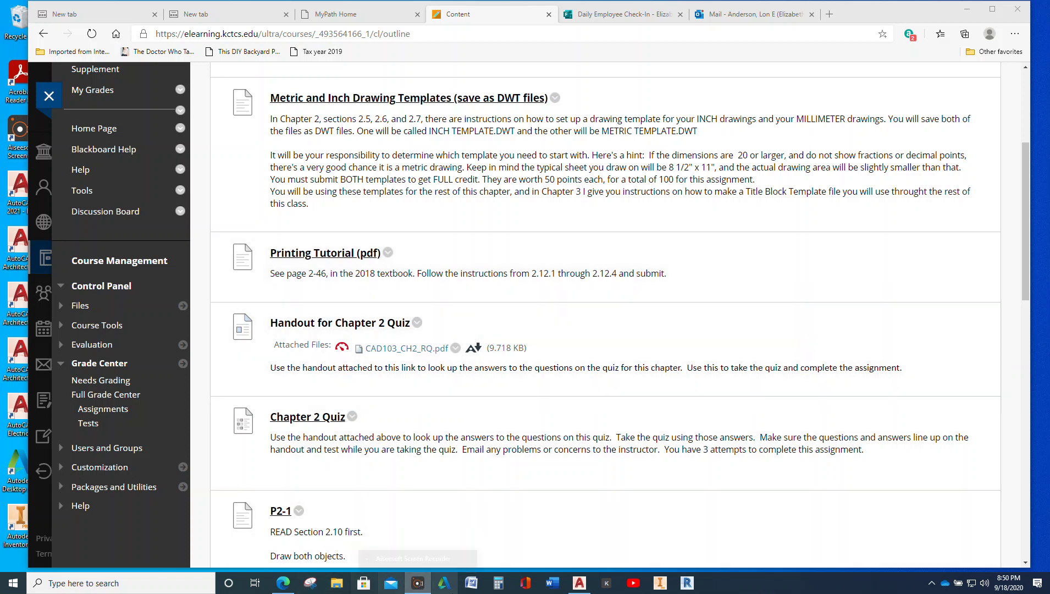
Bring the AutoCAD box-and-circle drawing to the front, then start a Windows search
left_click(579, 584)
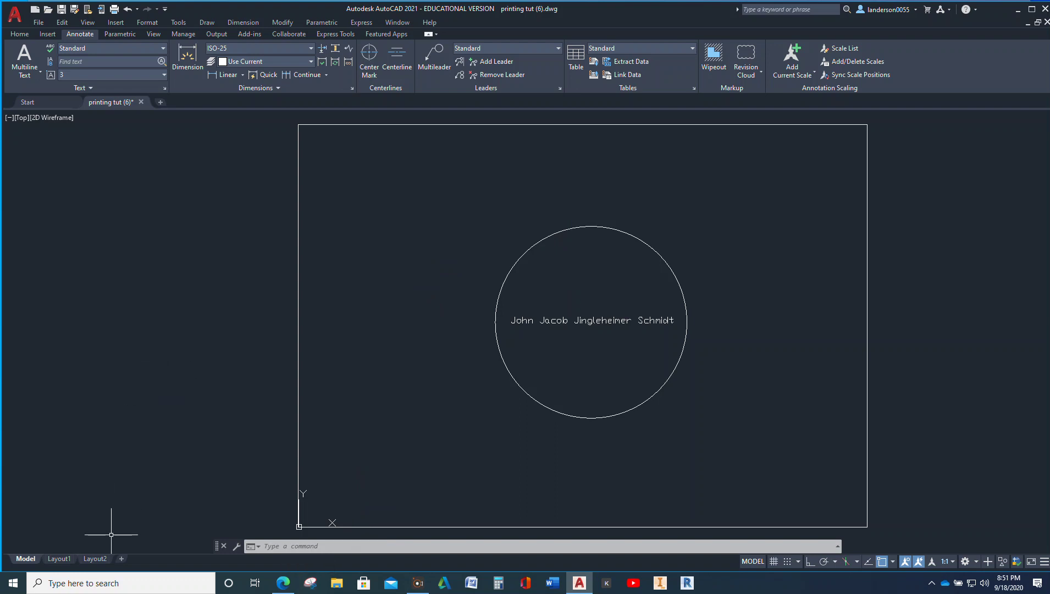
left_click(131, 583)
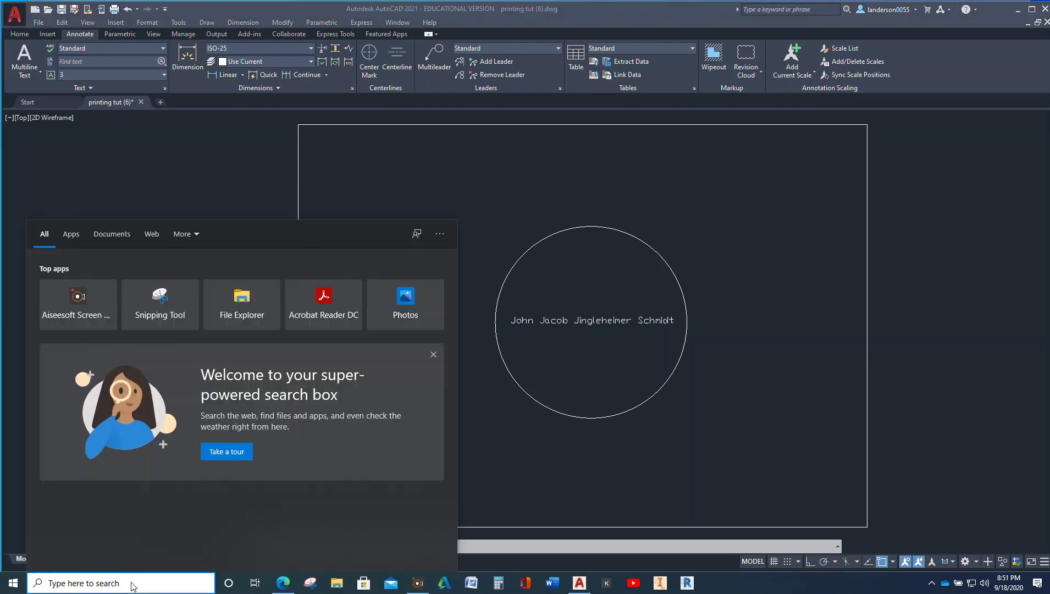
Search for 'snip' and launch Snipping Tool
type("snip")
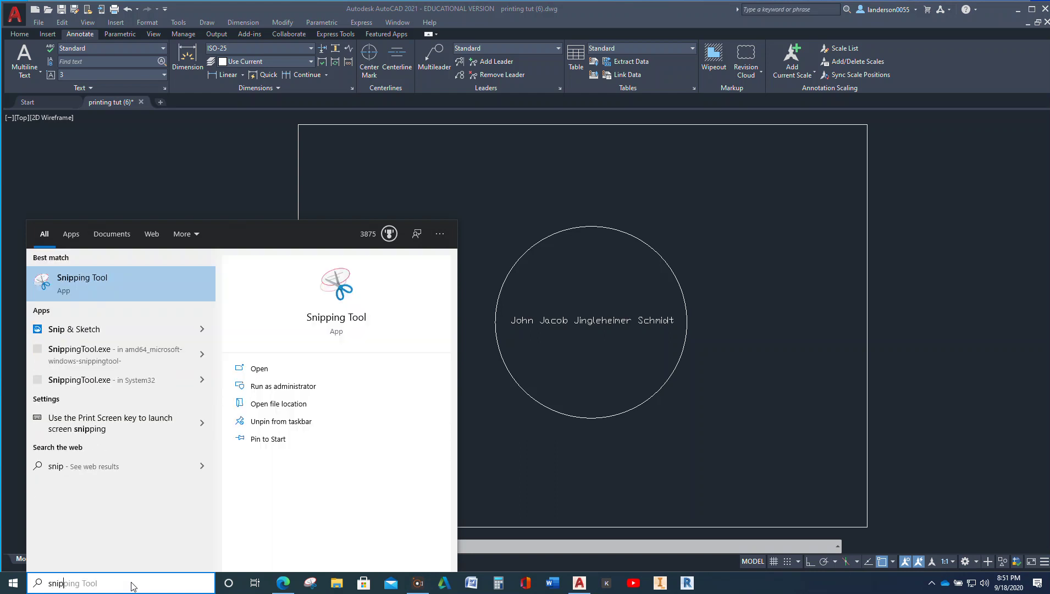
left_click(332, 324)
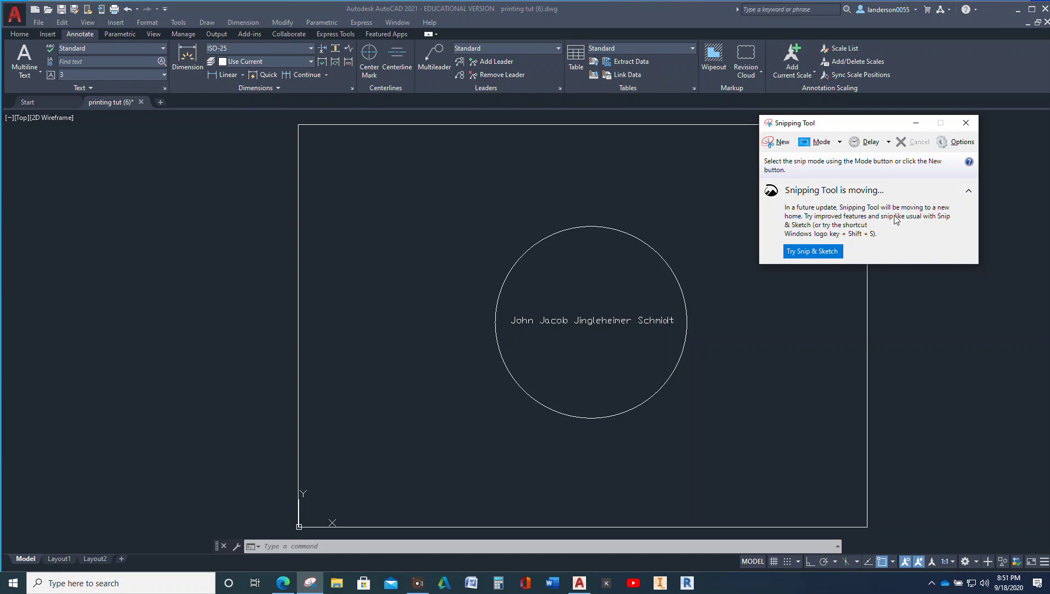
Snip the screen area containing the drawing, then draw and erase a red test pen stroke
left_click(779, 144)
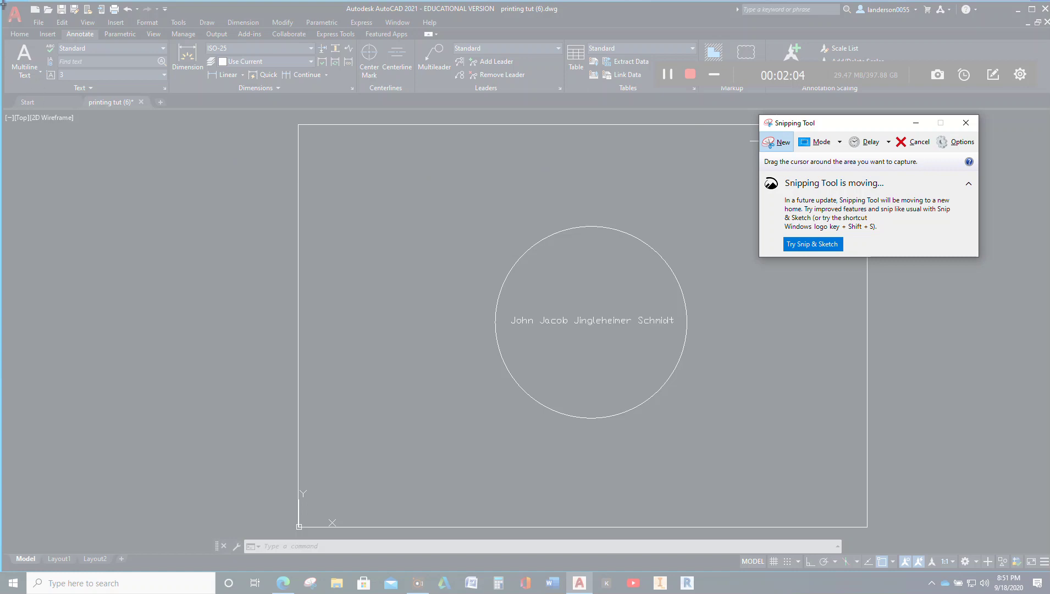
left_click_drag(2, 5, 977, 521)
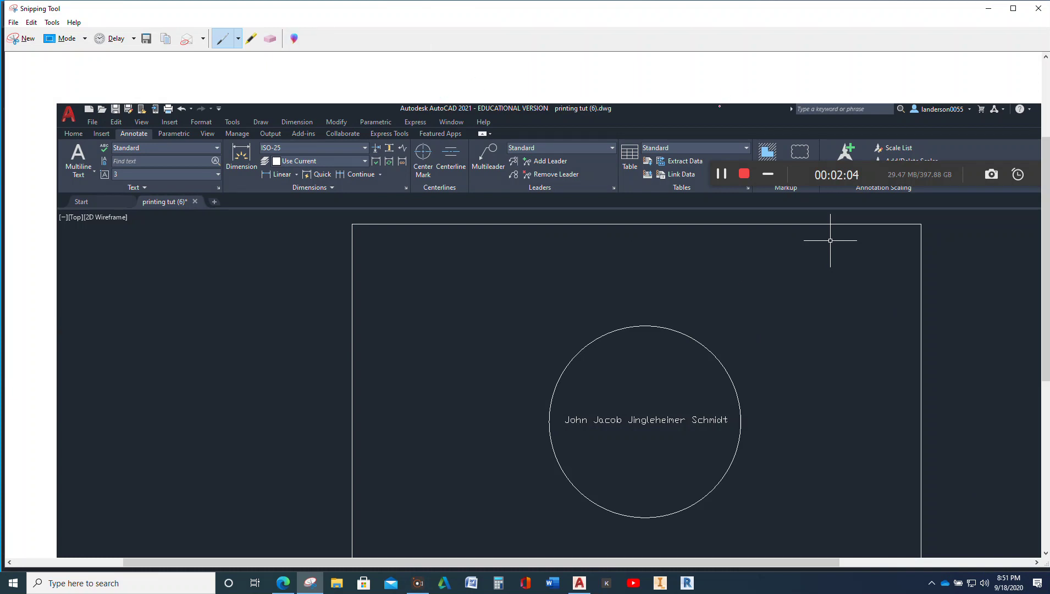
mouse_move(852, 320)
left_mouse_down()
mouse_move(820, 319)
mouse_move(817, 349)
mouse_move(790, 351)
mouse_move(770, 303)
mouse_move(857, 312)
mouse_move(833, 276)
mouse_move(766, 260)
mouse_move(739, 307)
mouse_move(781, 354)
mouse_move(821, 383)
mouse_move(859, 361)
mouse_move(878, 289)
mouse_move(764, 241)
mouse_move(775, 233)
mouse_move(845, 245)
mouse_move(905, 291)
mouse_move(895, 329)
left_mouse_up()
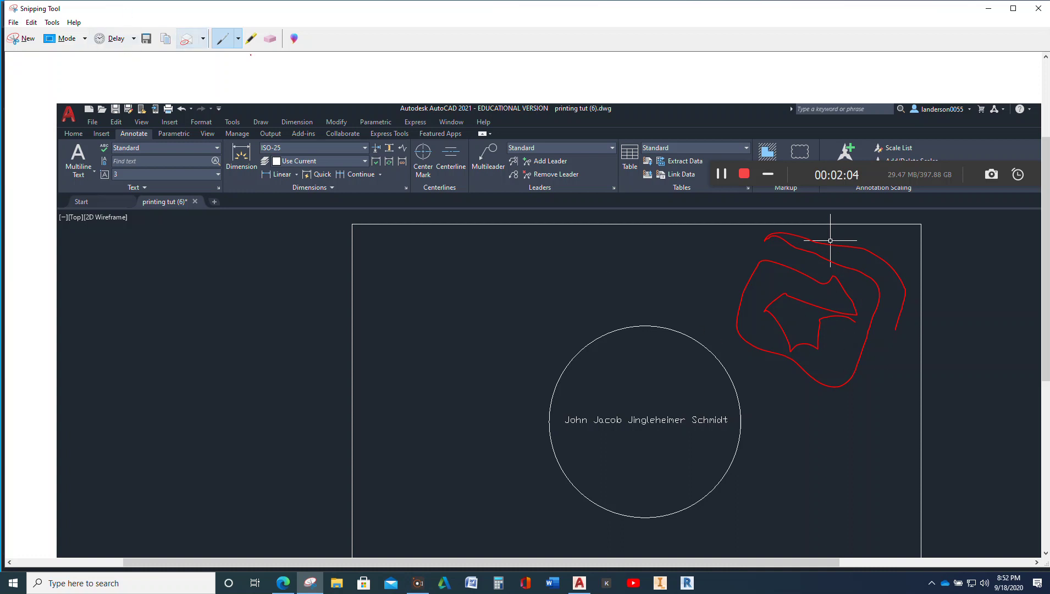
left_click(270, 39)
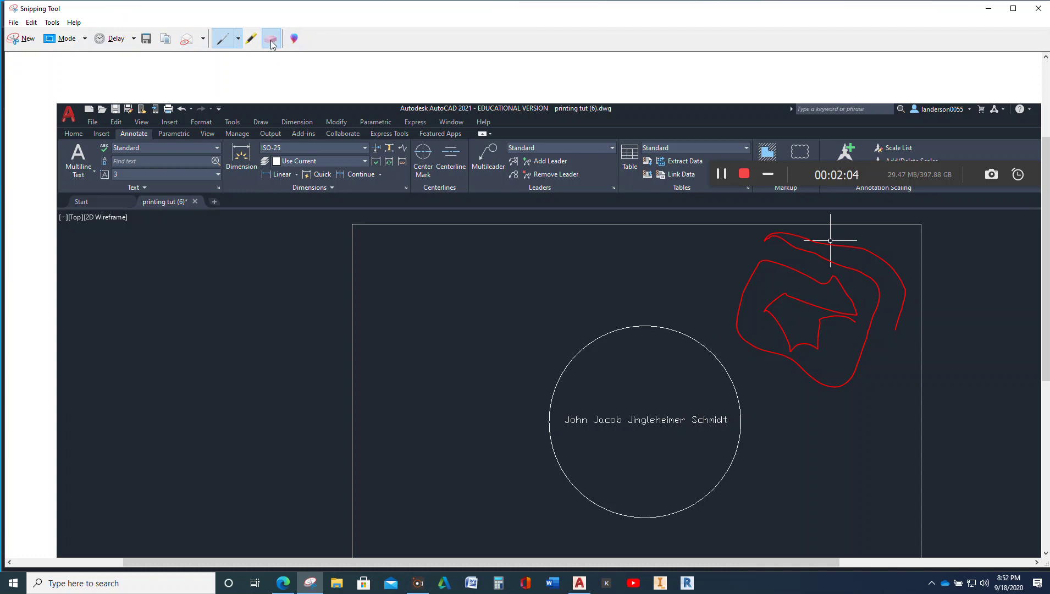
left_click(834, 316)
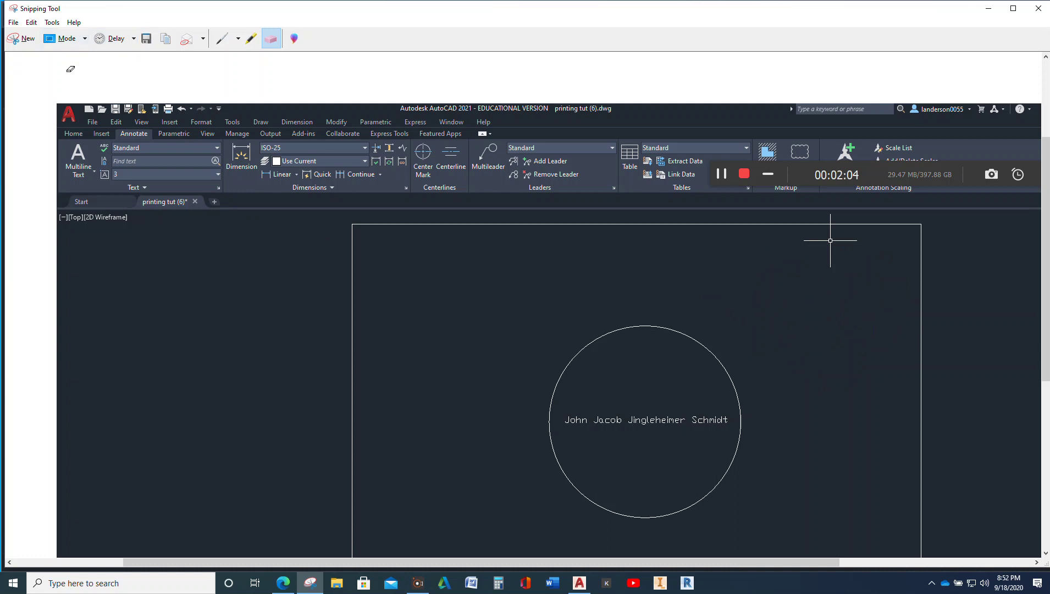
Save the snip to the Desktop as JPEG 'CAD100 print tut', close Snipping Tool, and minimize AutoCAD
left_click(13, 23)
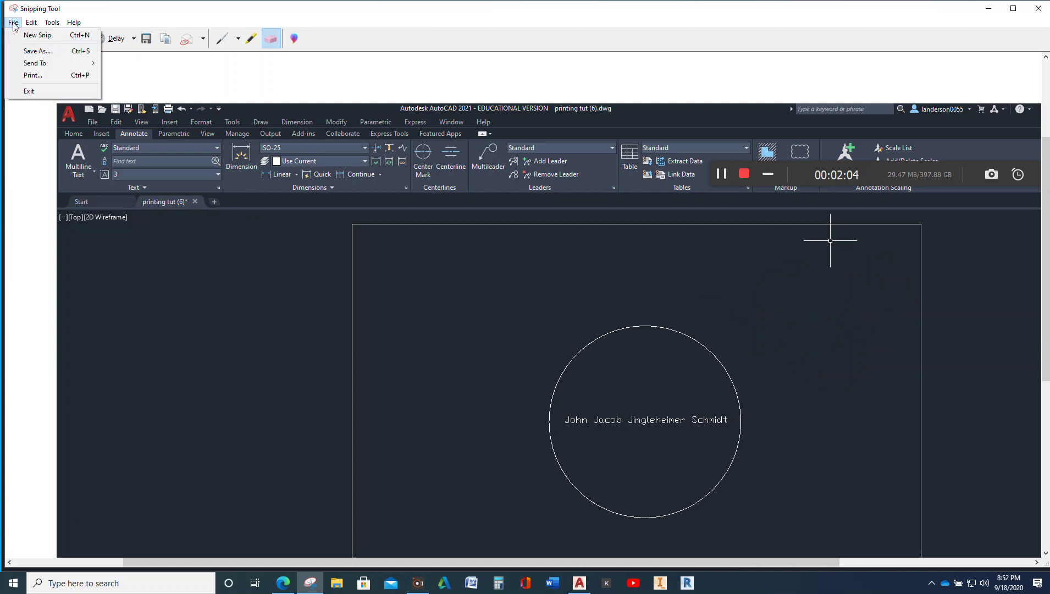
left_click(30, 52)
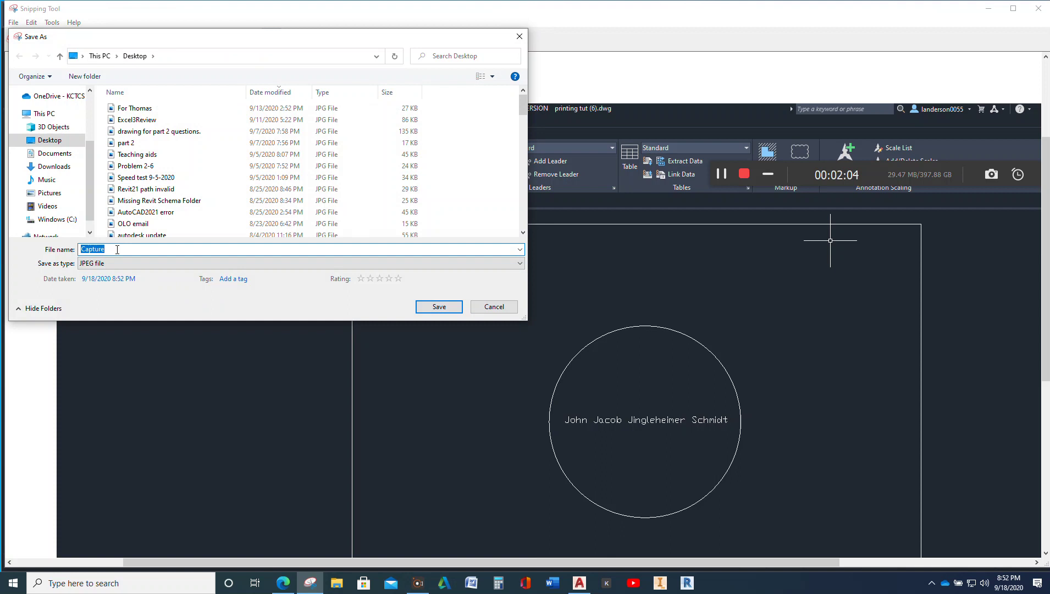
type("CAD100 print tut")
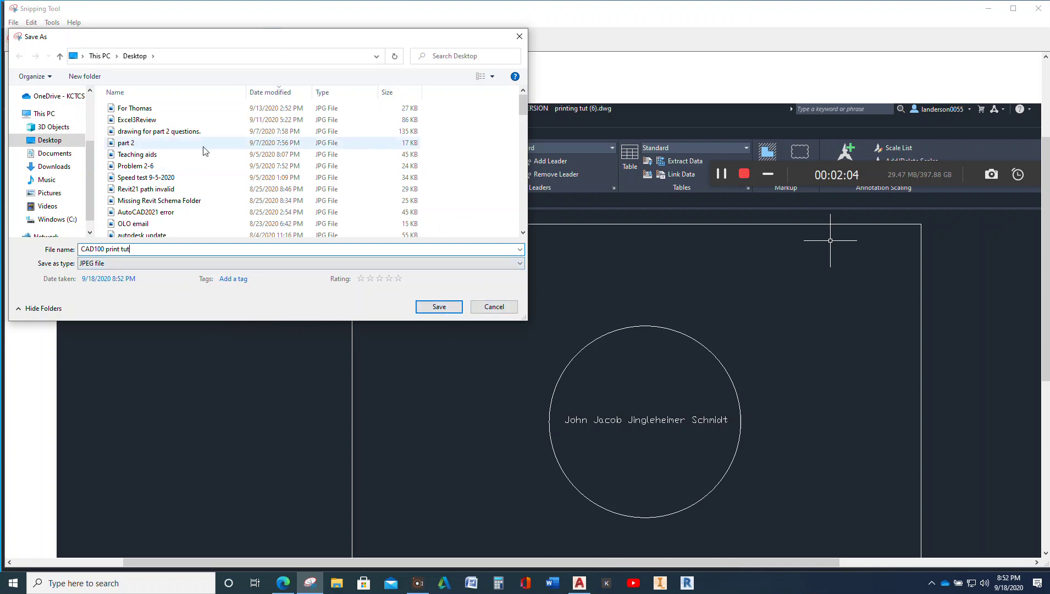
left_click(442, 311)
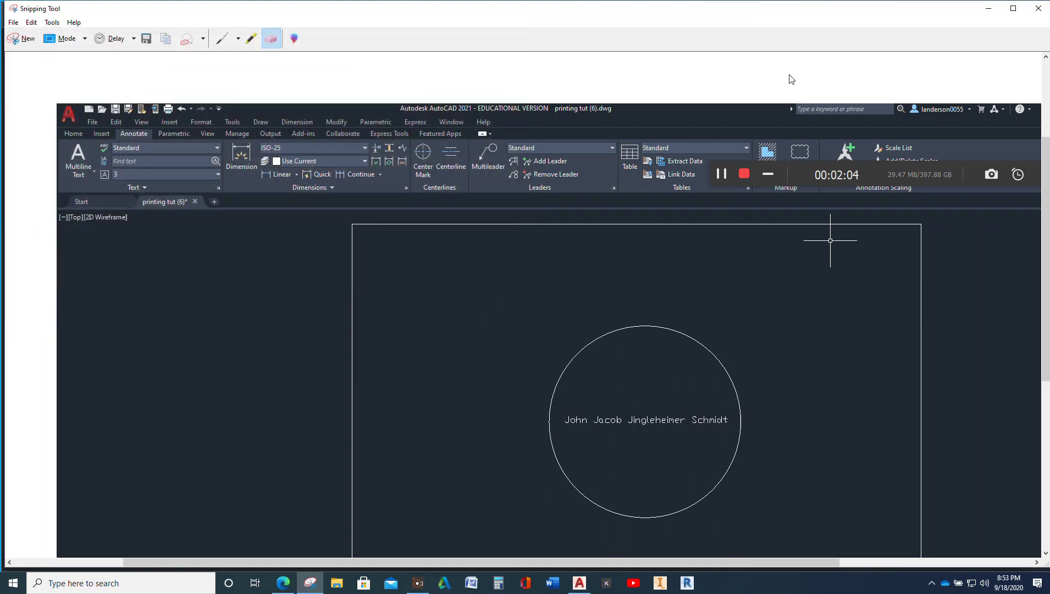
left_click(1038, 9)
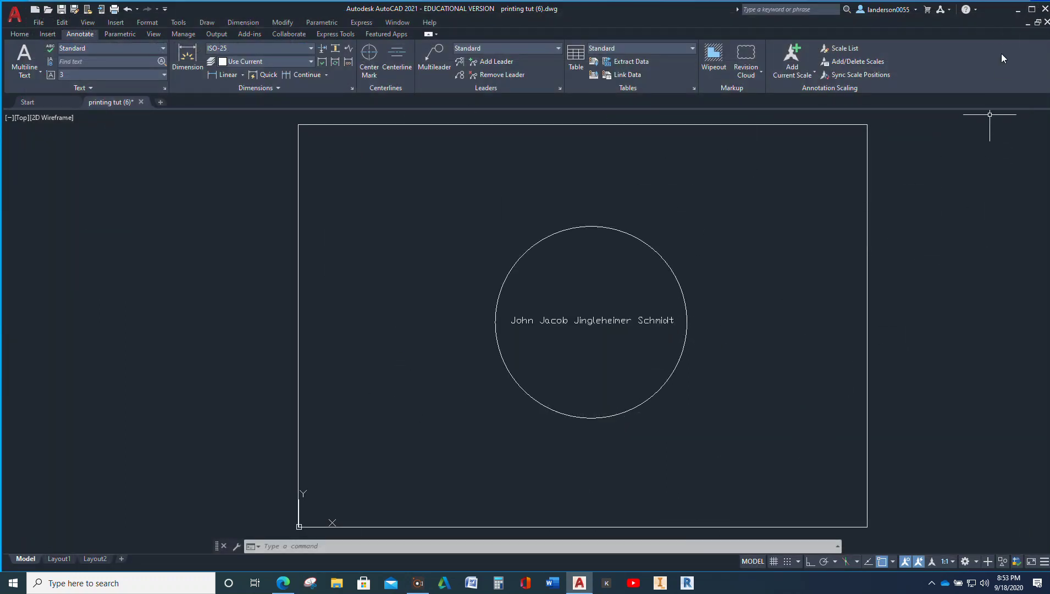
left_click(1019, 9)
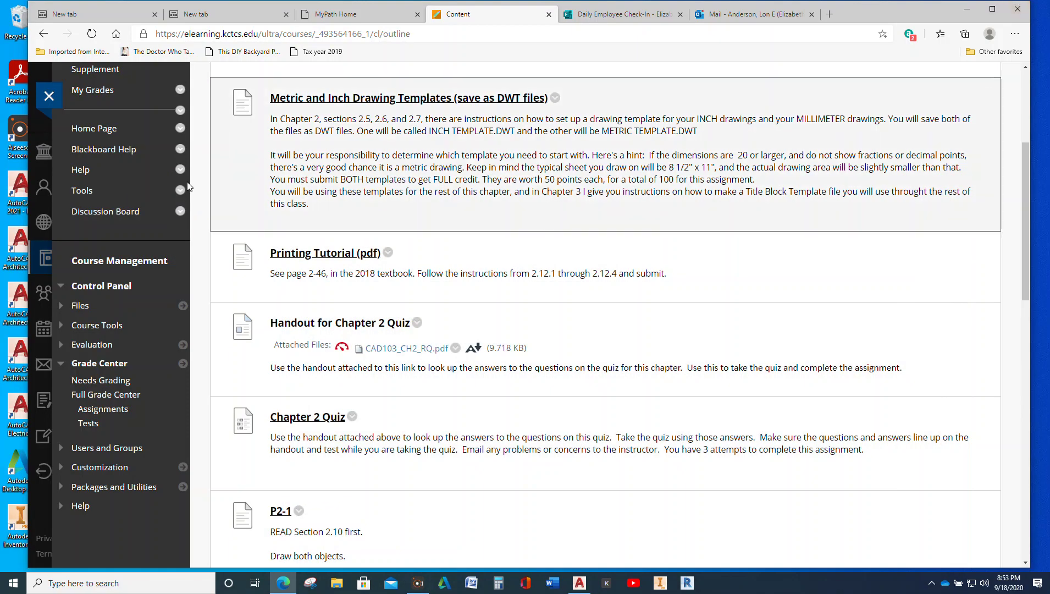
Open the Printing Tutorial (pdf) assignment and browse the computer for a file to attach
scroll(97, 278, "up", 4)
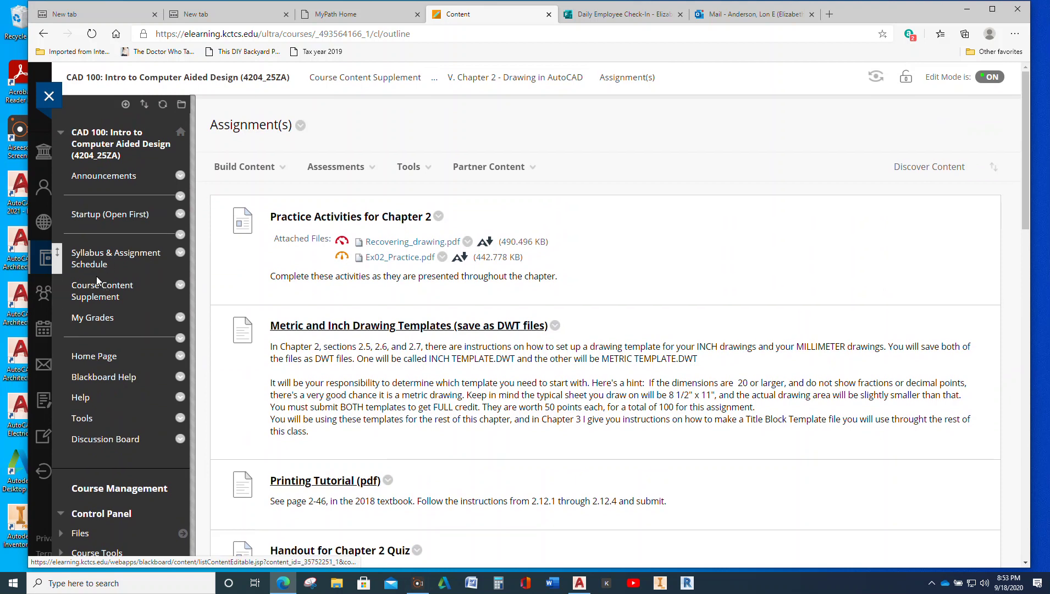
scroll(243, 308, "down", 4)
scroll(345, 276, "up", 1)
scroll(345, 276, "down", 1)
left_click(326, 253)
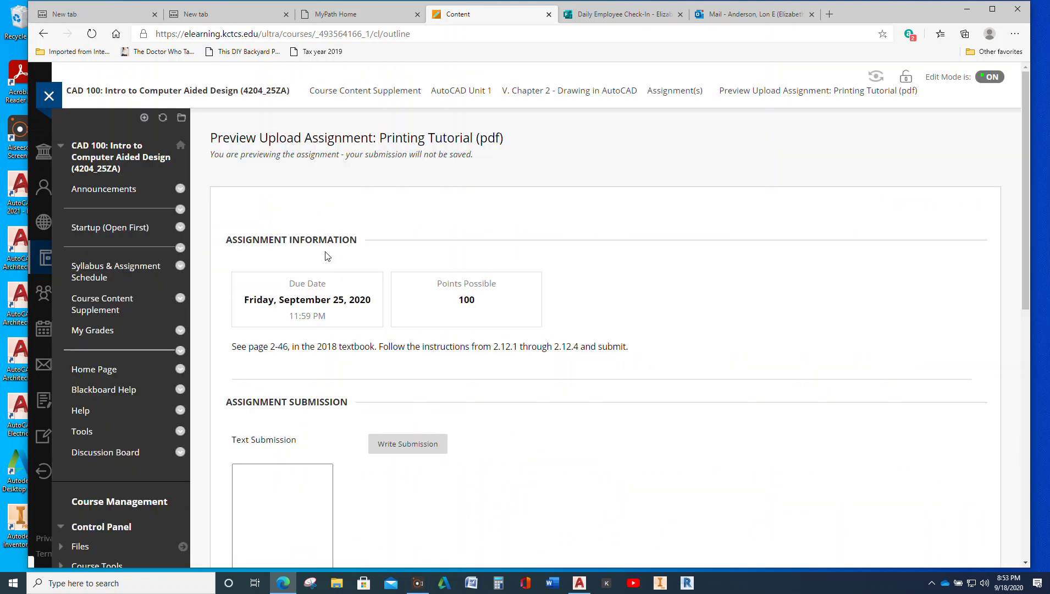
scroll(548, 341, "down", 4)
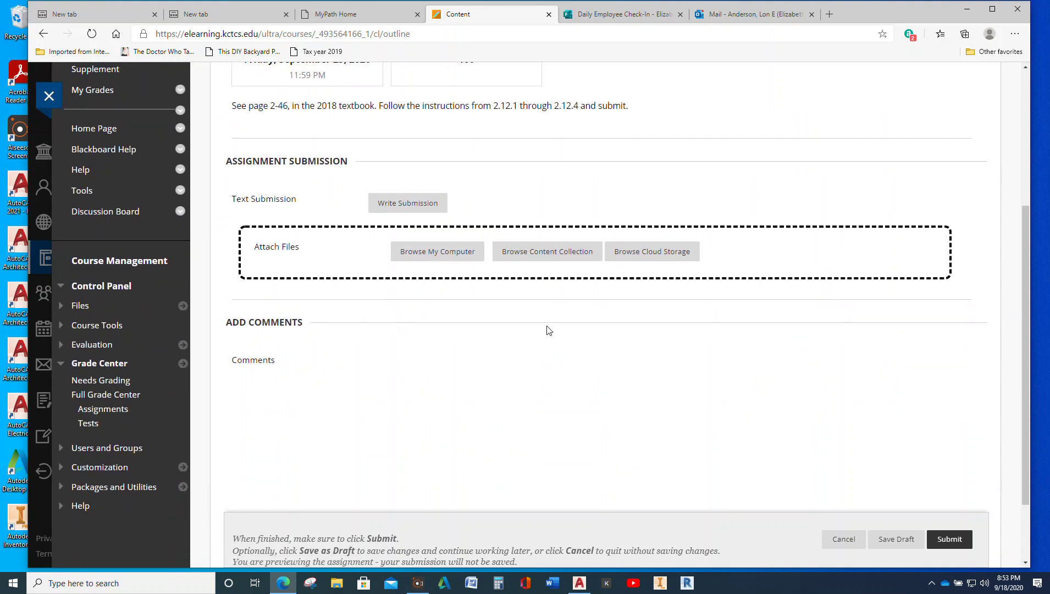
left_click(436, 254)
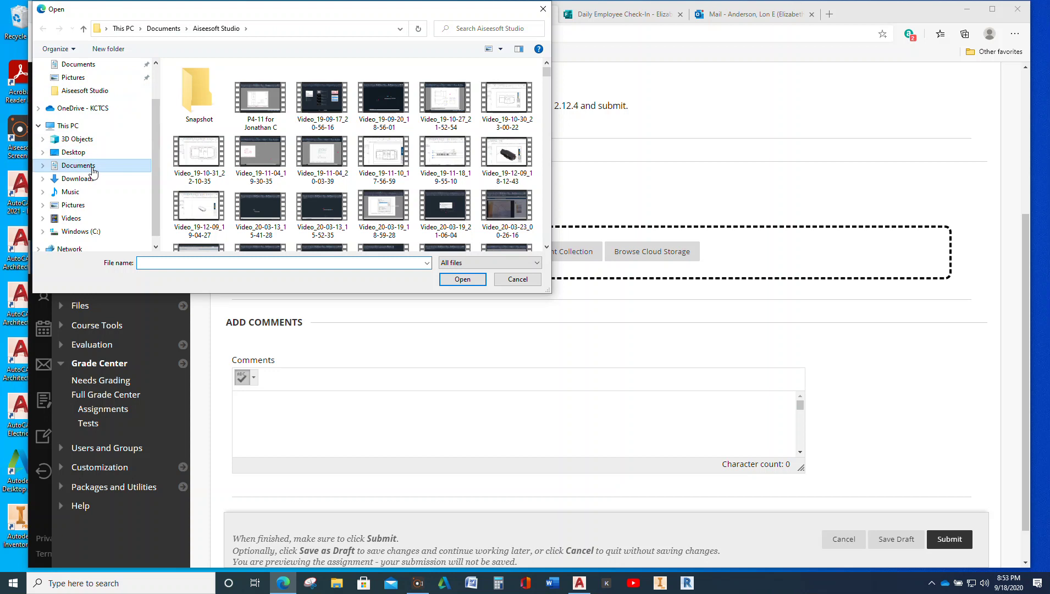
Attach CAD100 print tut from the Desktop to the assignment submission
left_click(73, 153)
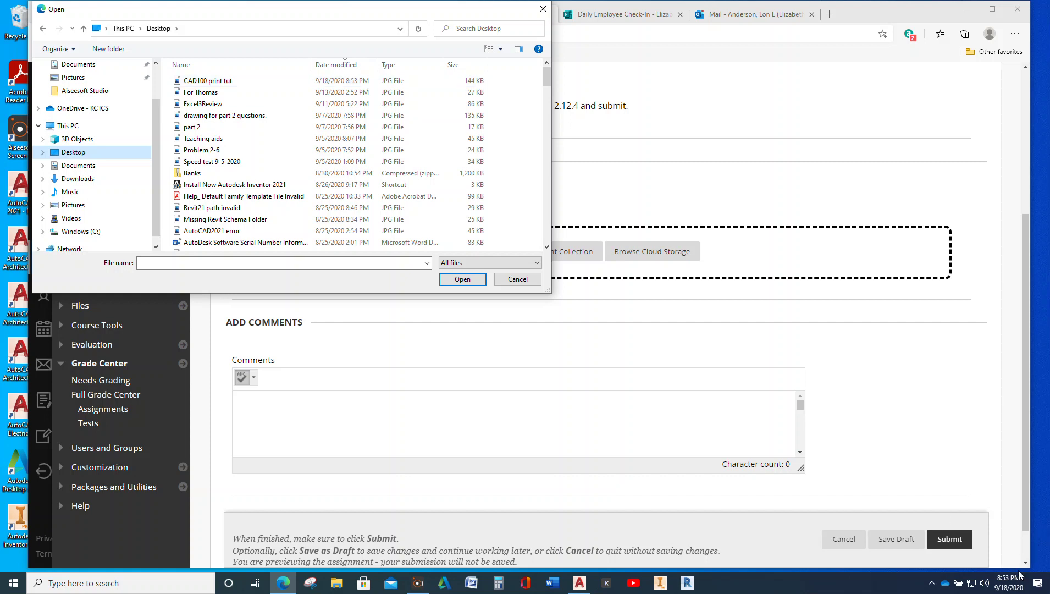
left_click(204, 82)
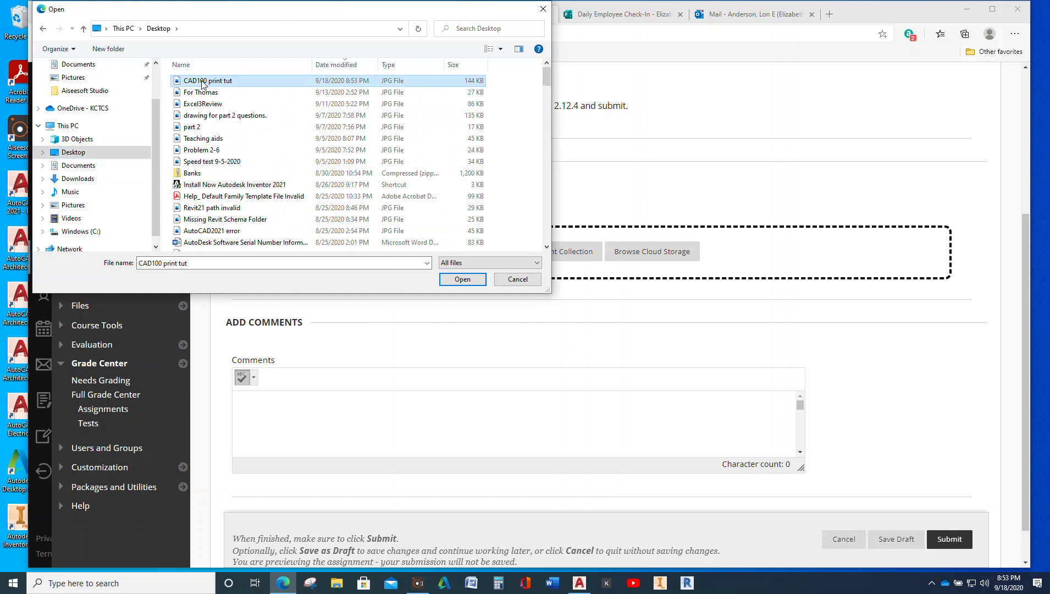
left_click(463, 279)
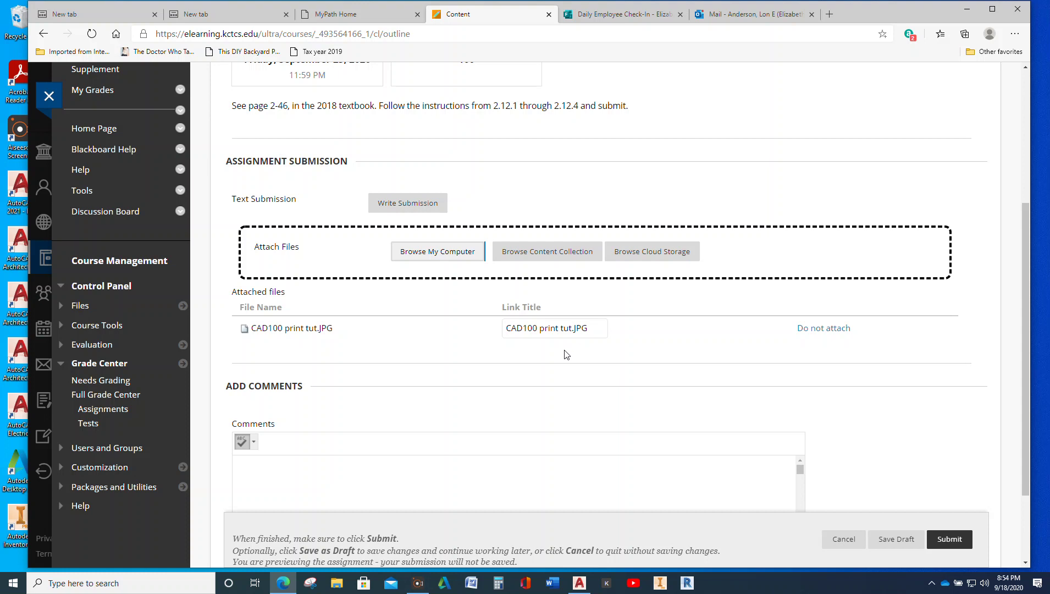
Review the attached CAD100 print tut.JPG, then cancel the submission without submitting
scroll(571, 355, "up", 5)
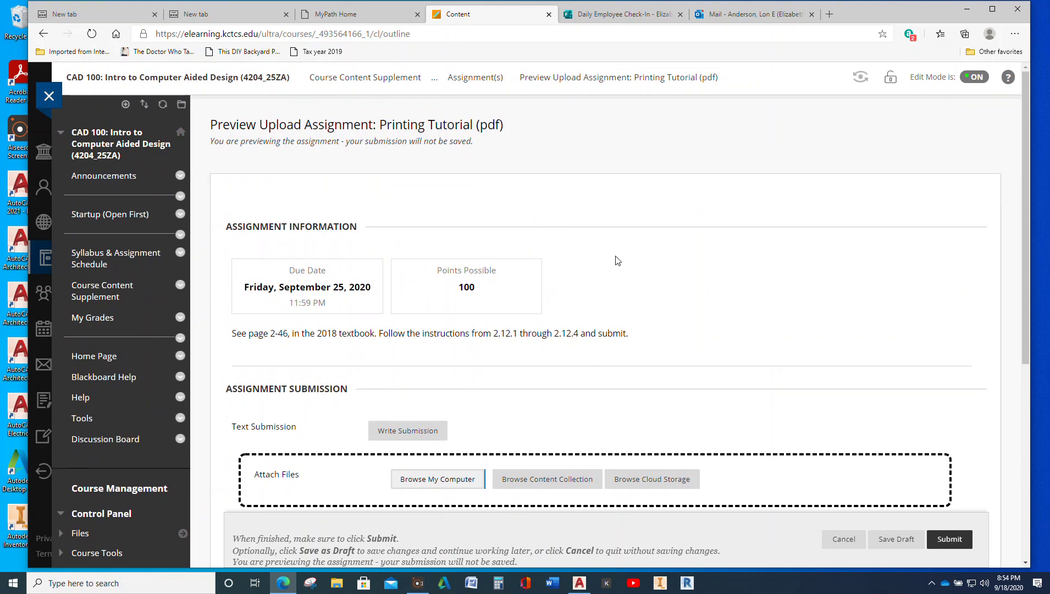
scroll(620, 263, "down", 4)
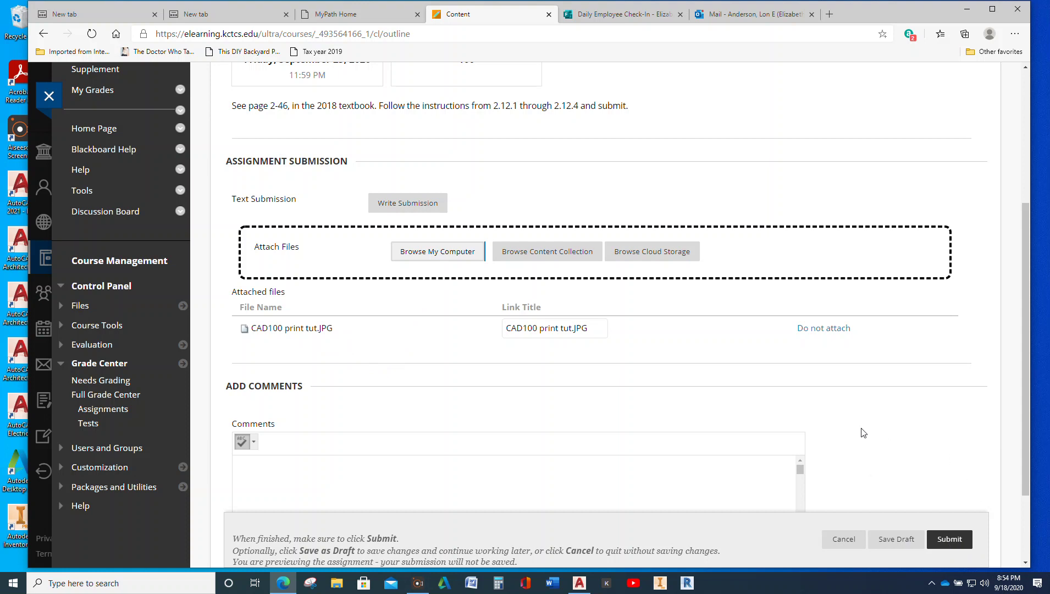
left_click(839, 546)
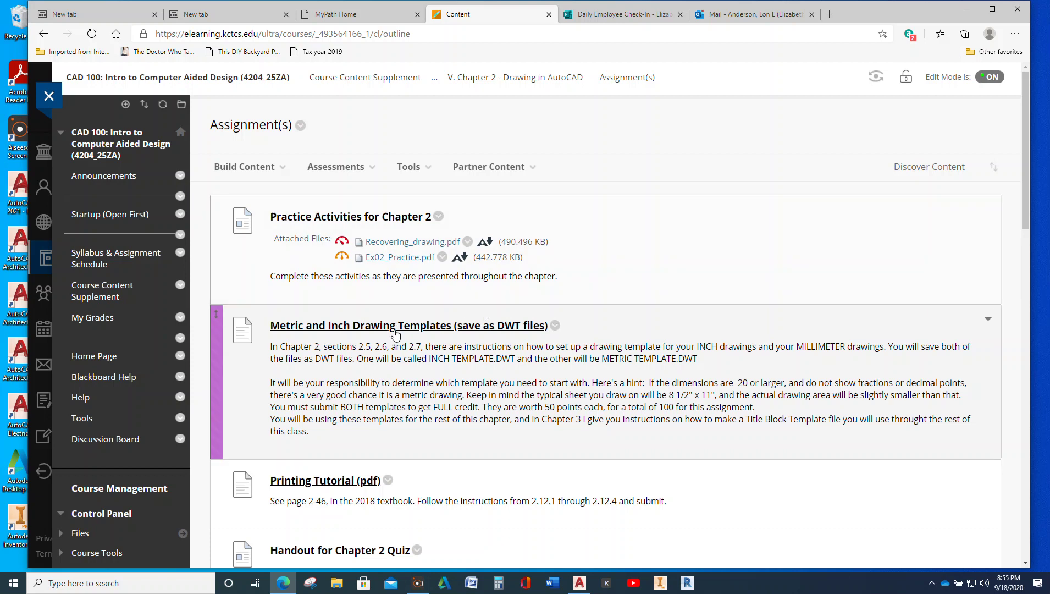
scroll(521, 350, "down", 3)
scroll(520, 349, "up", 3)
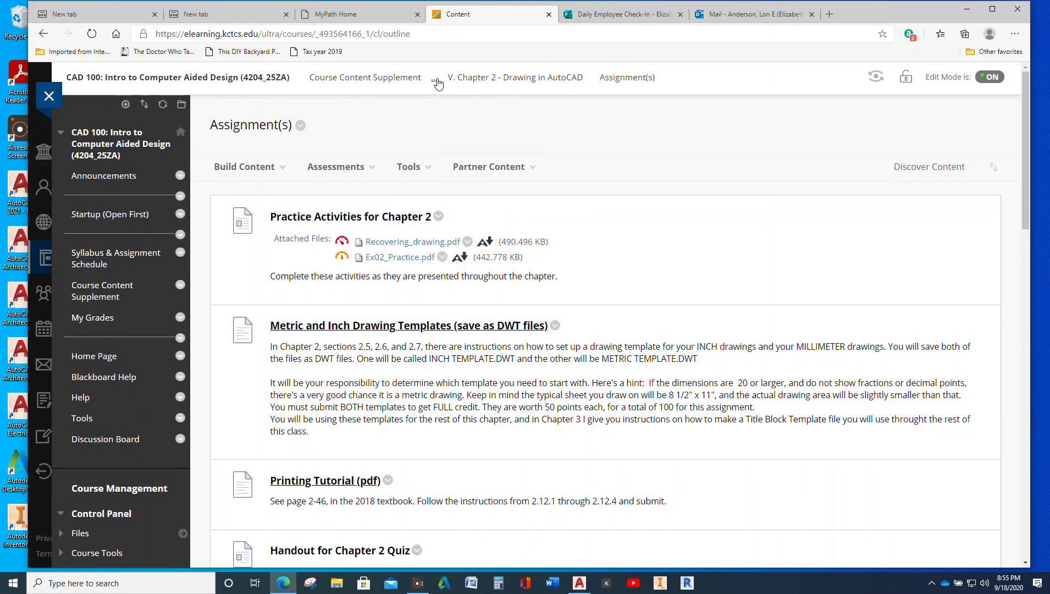
mouse_move(435, 78)
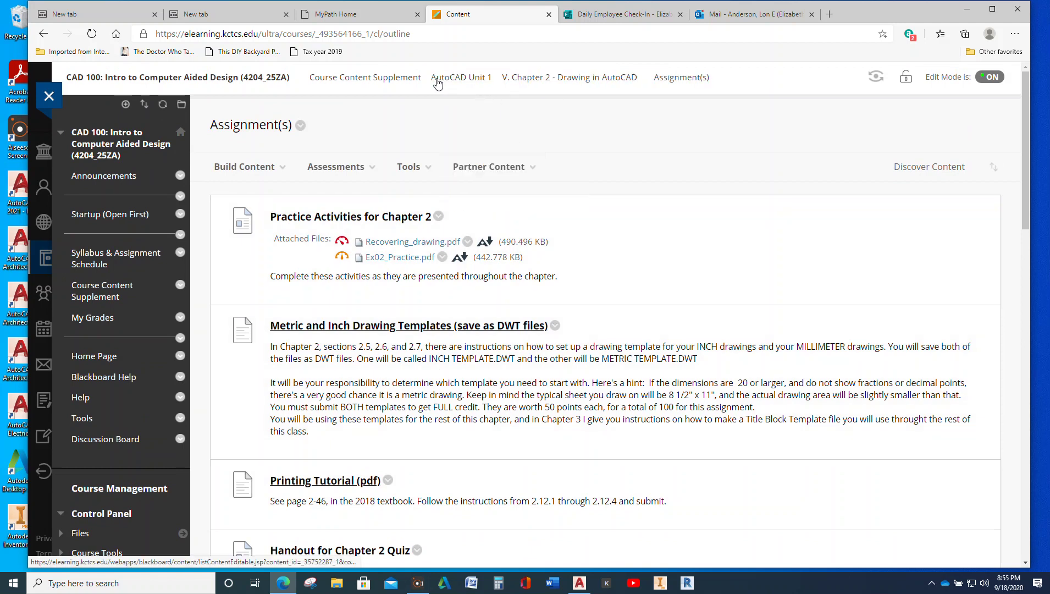
Go via AutoCAD Unit 1 into VI. Chapter 3 - Orthographic Projections > Assignment(s) and scroll through its items
left_click(482, 81)
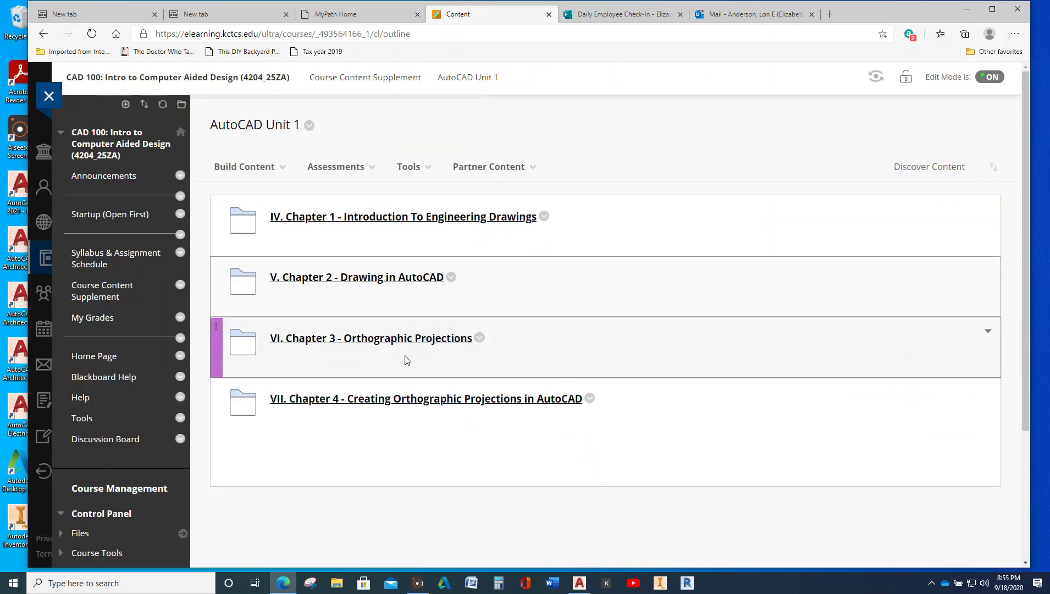
left_click(386, 341)
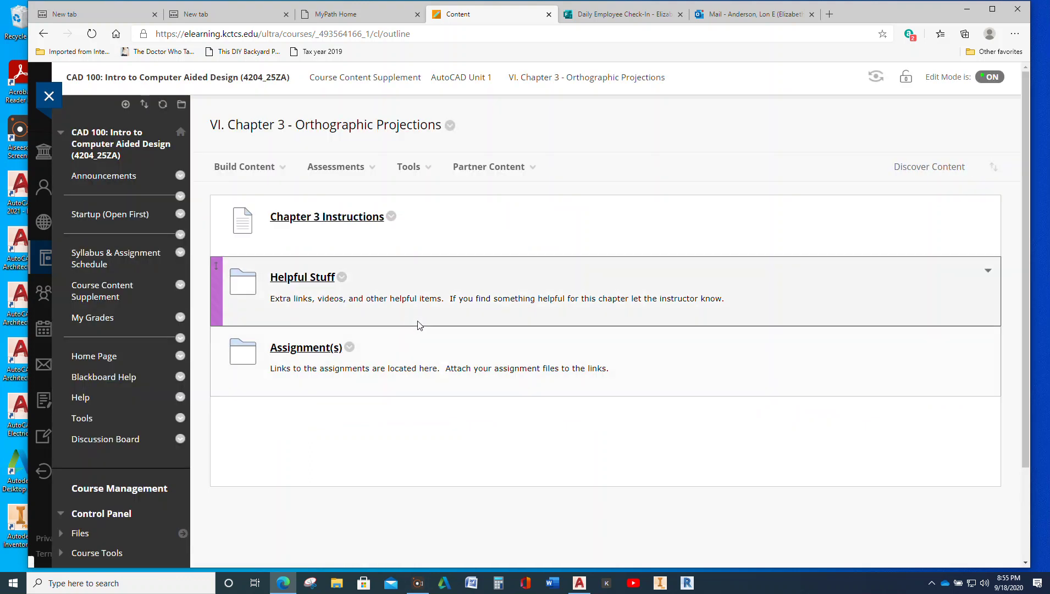
left_click(306, 352)
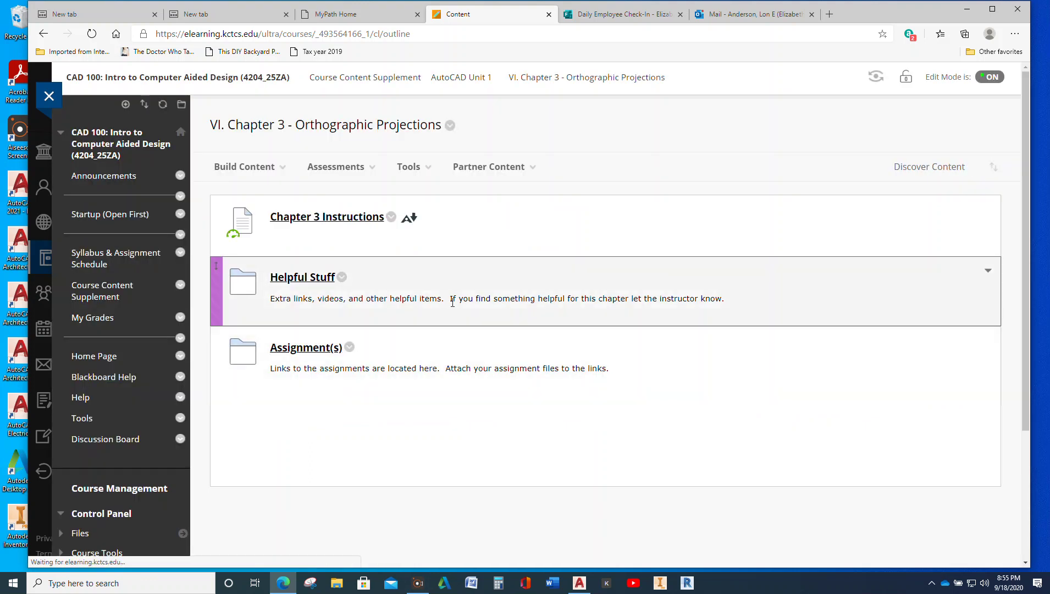
scroll(451, 302, "down", 7)
scroll(451, 302, "down", 12)
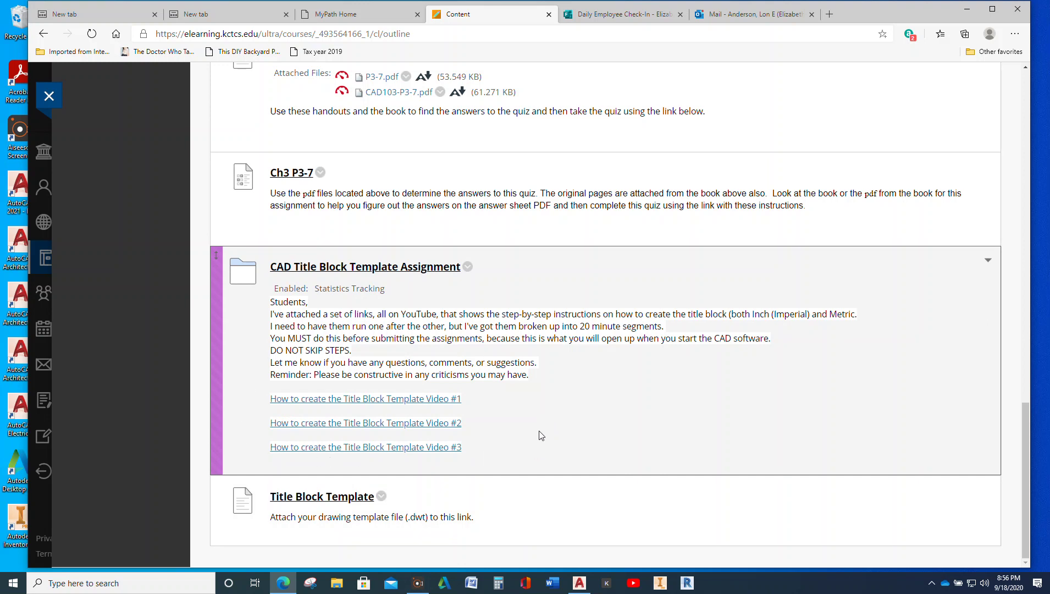
scroll(550, 426, "up", 2)
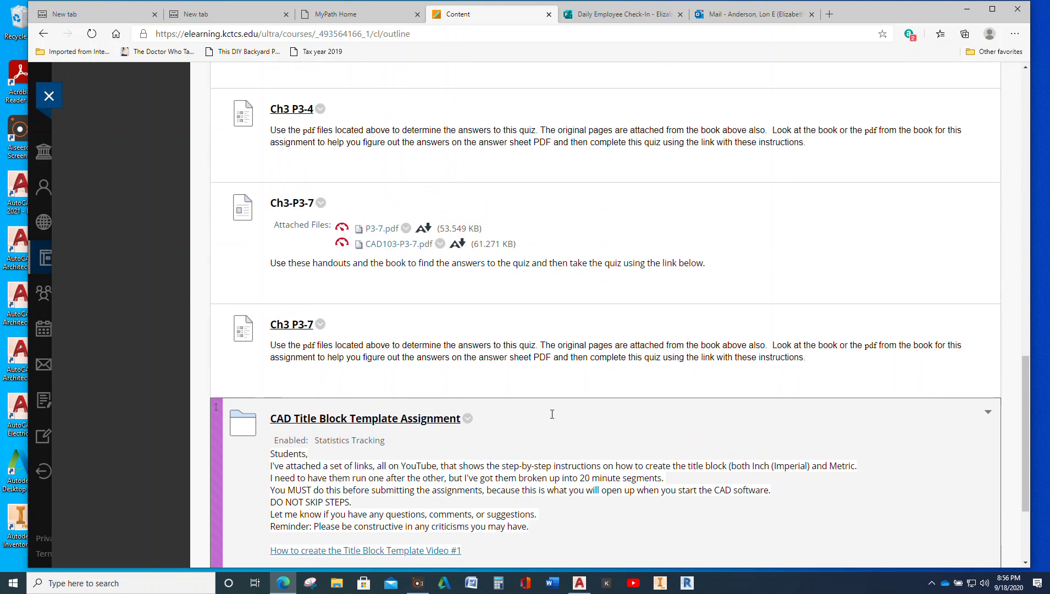
scroll(552, 414, "up", 15)
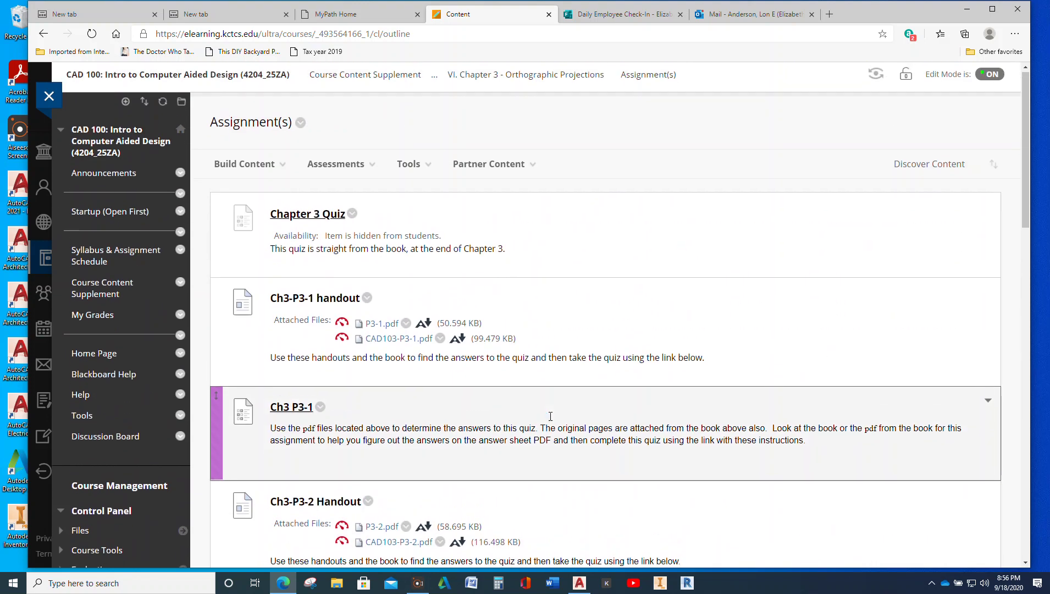